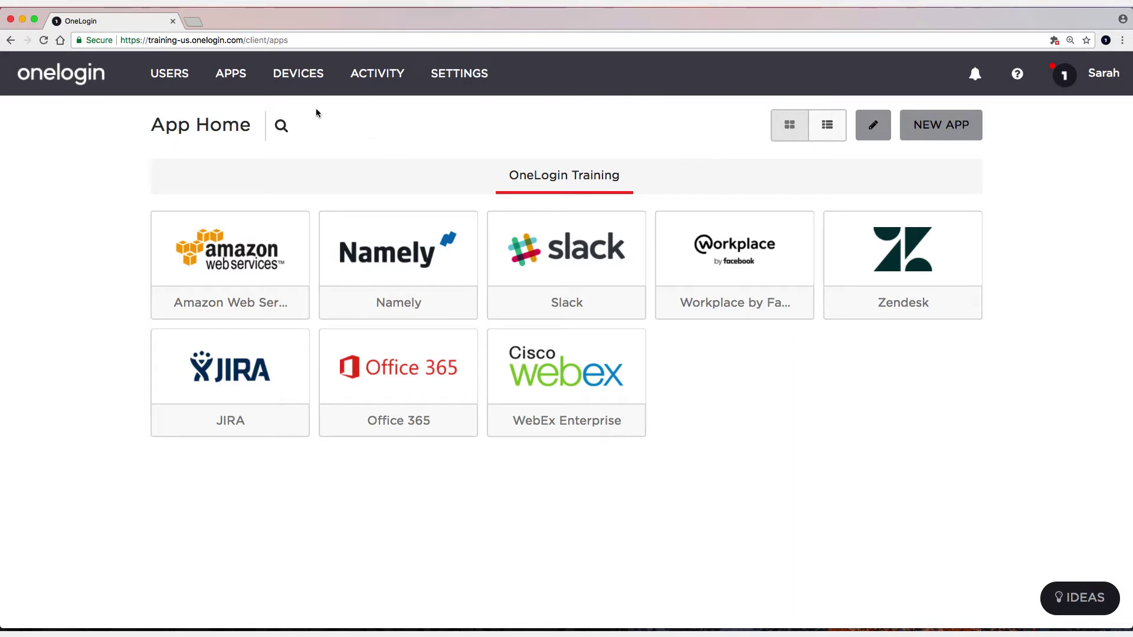
# Search the Add Apps catalogue for 'g suite' and open the G Suite (Google Inc.) connector
pyautogui.moveTo(245, 94)
pyautogui.click(256, 142)
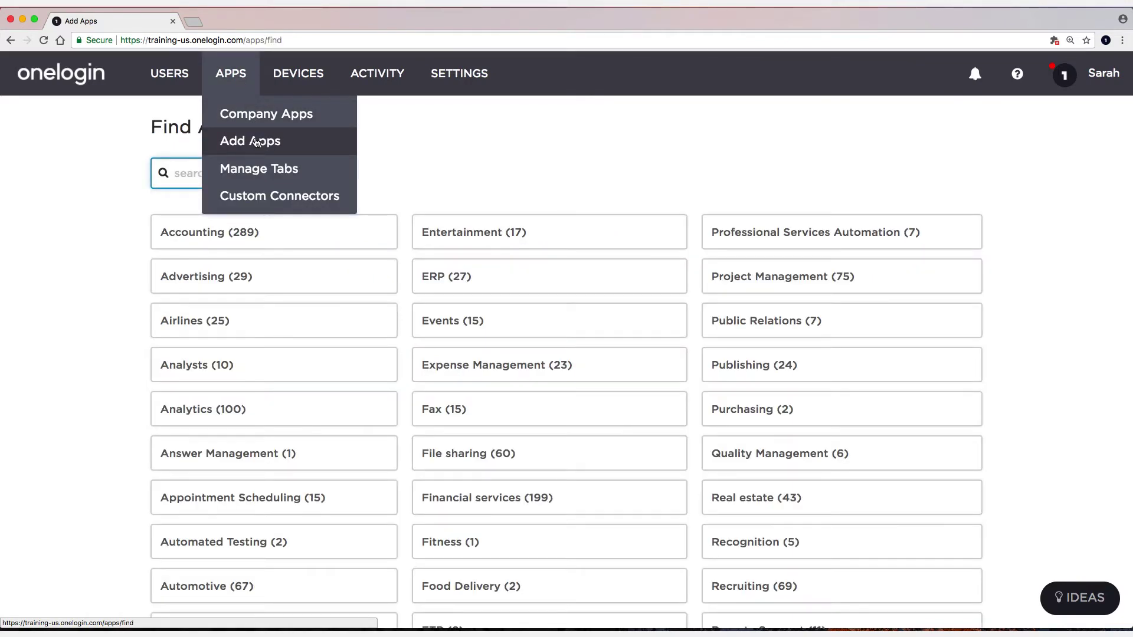
pyautogui.click(137, 169)
pyautogui.scroll(-3, 137, 169)
pyautogui.scroll(-7, 141, 174)
pyautogui.click(171, 173)
pyautogui.write('g suite')
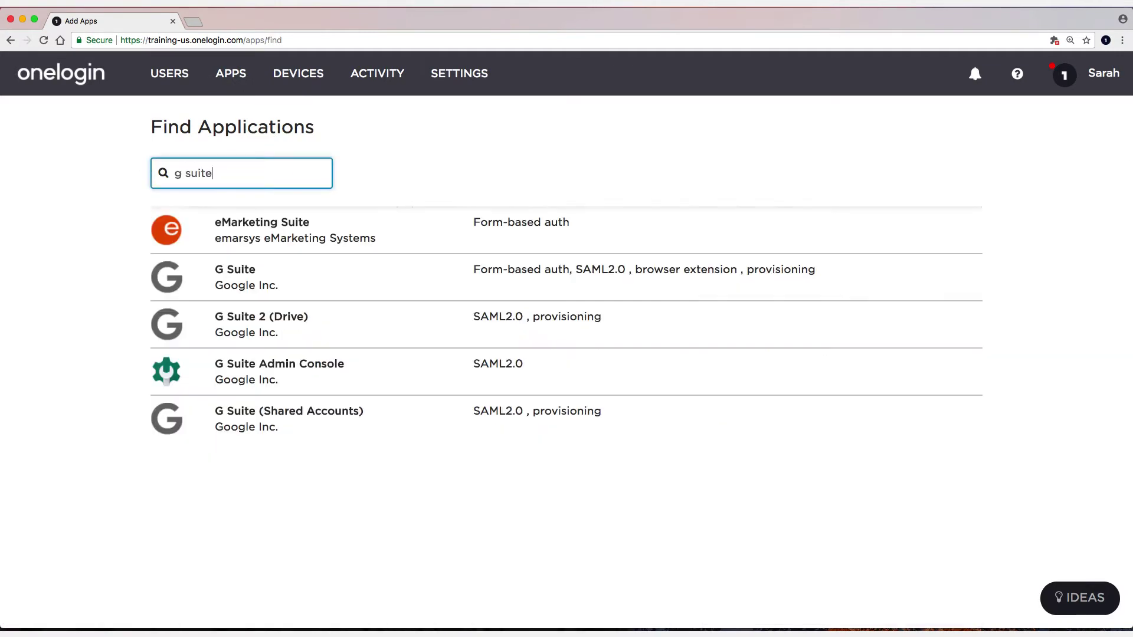
pyautogui.click(271, 280)
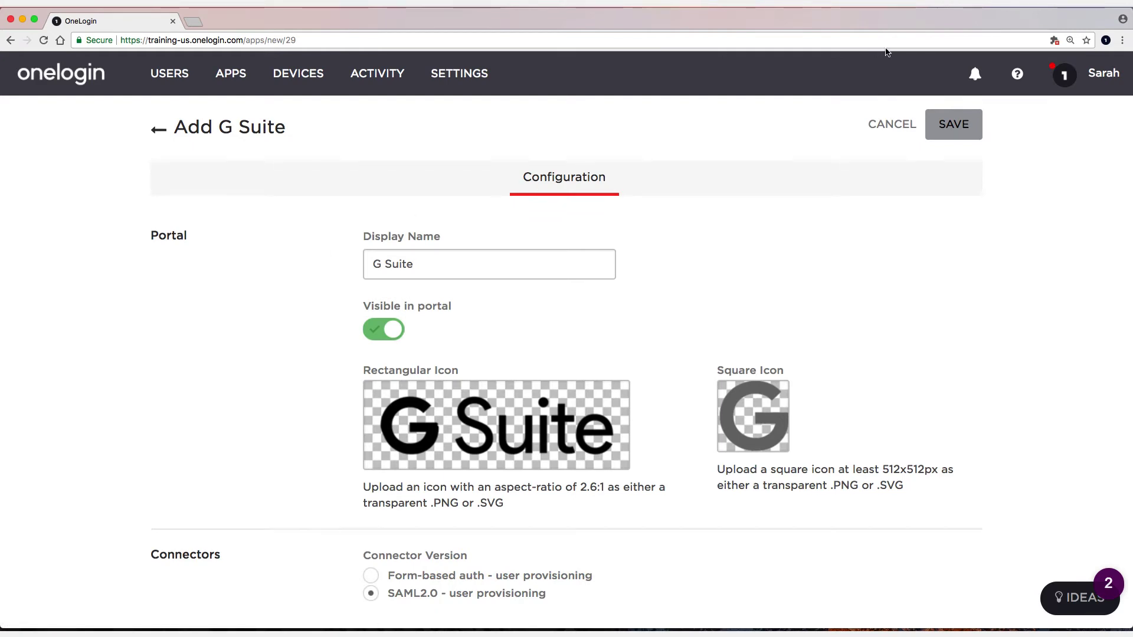
# Save the new G Suite app and set its Domain to onelogin-training.com
pyautogui.click(956, 125)
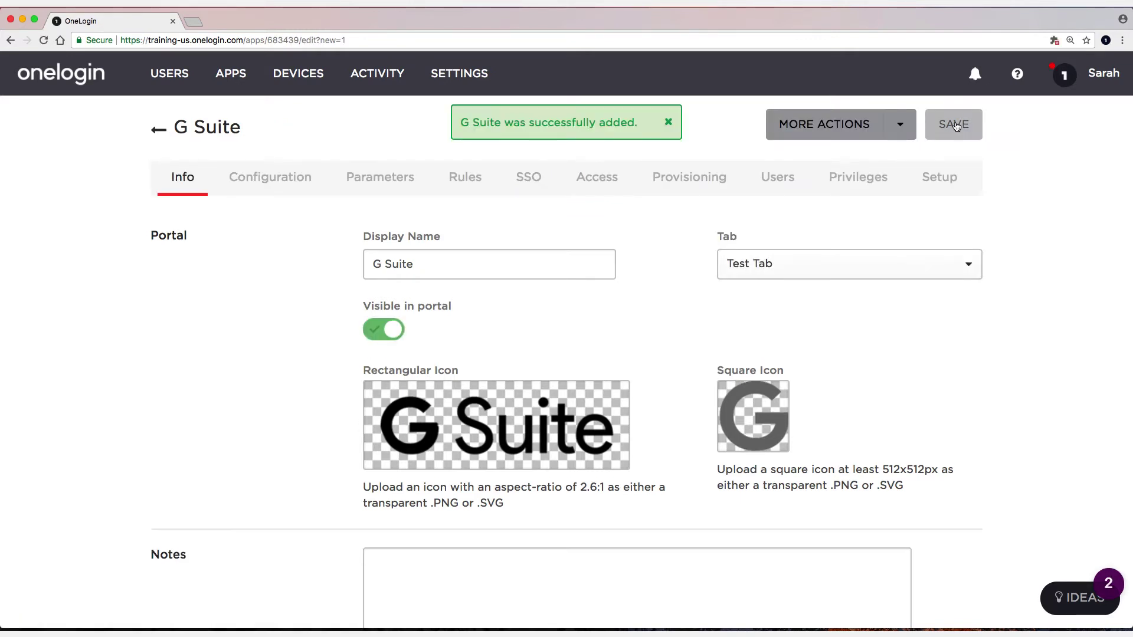
pyautogui.click(275, 189)
pyautogui.click(428, 261)
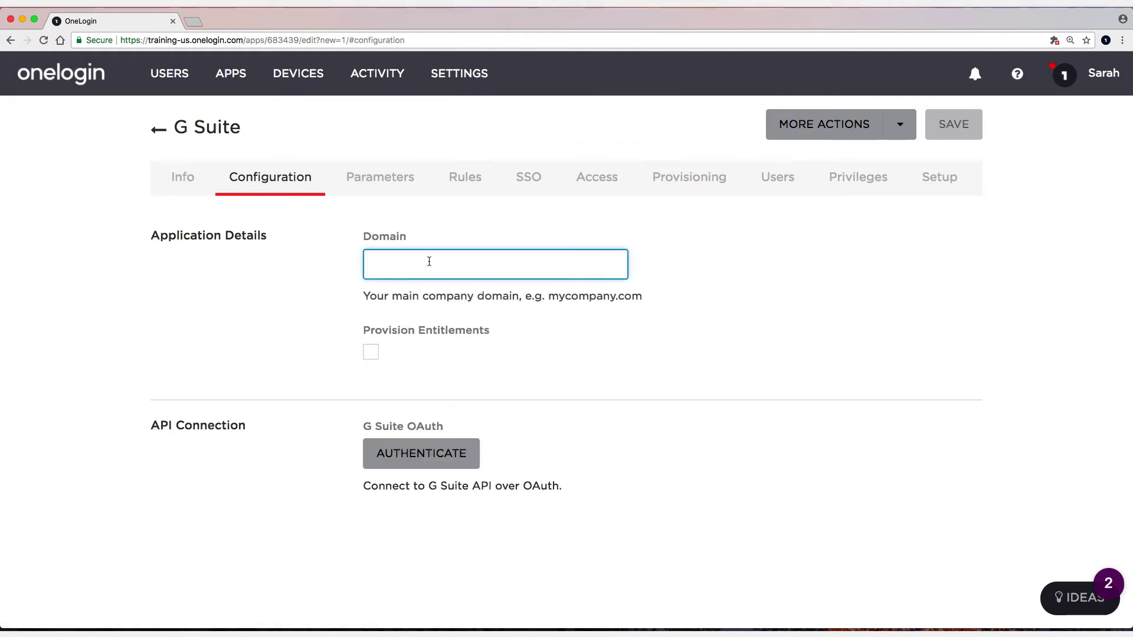
pyautogui.write('onelog')
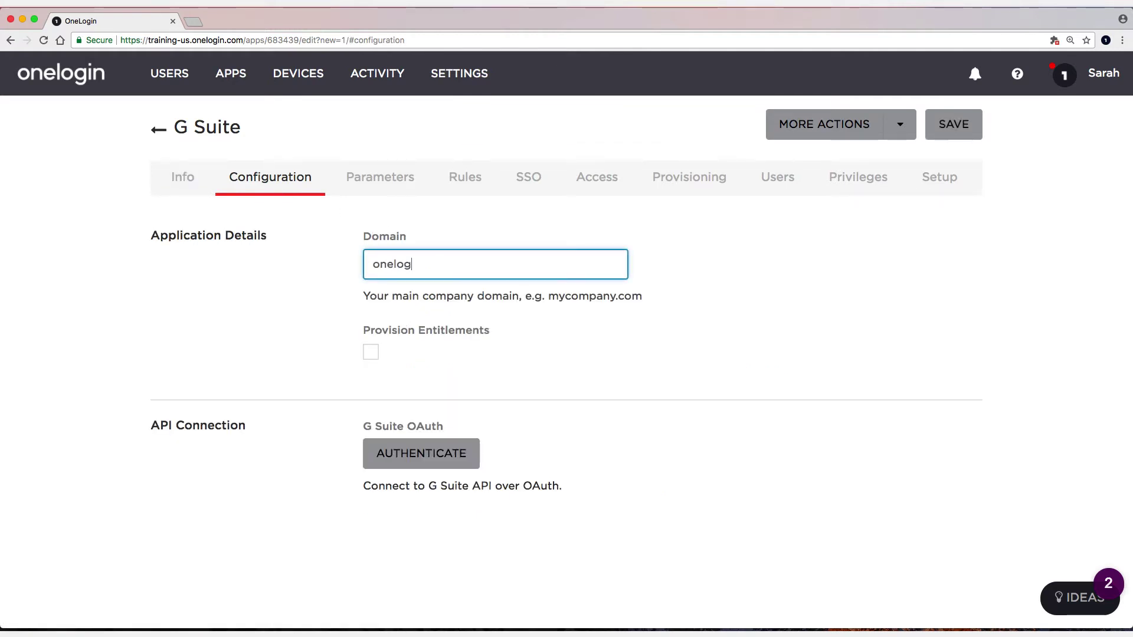
pyautogui.write('in-training')
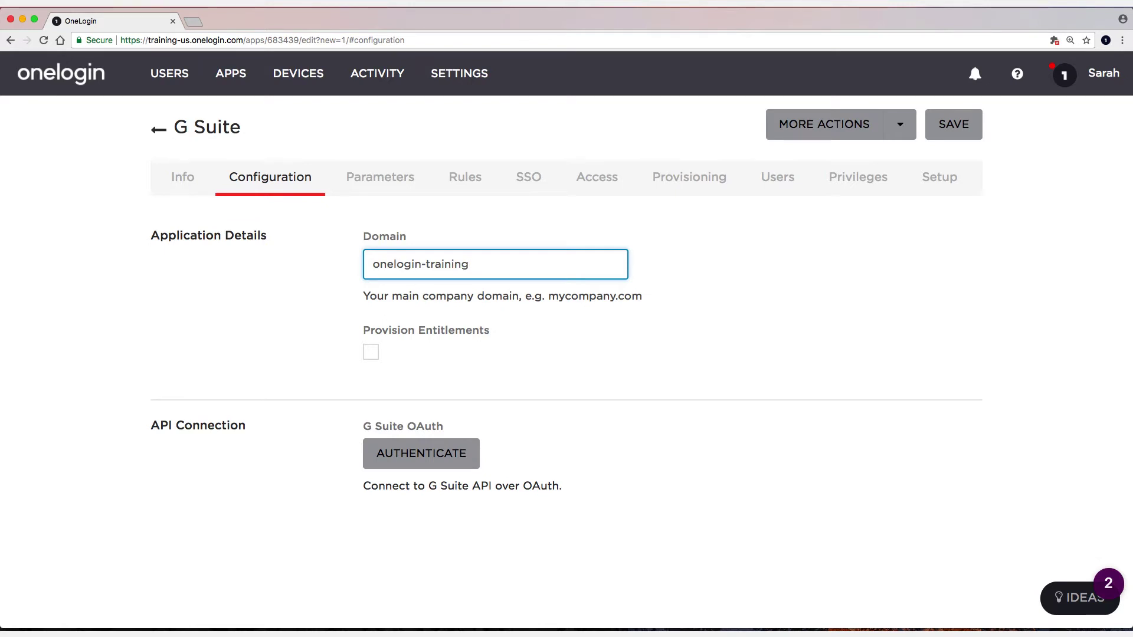
pyautogui.write('.com')
pyautogui.click(951, 130)
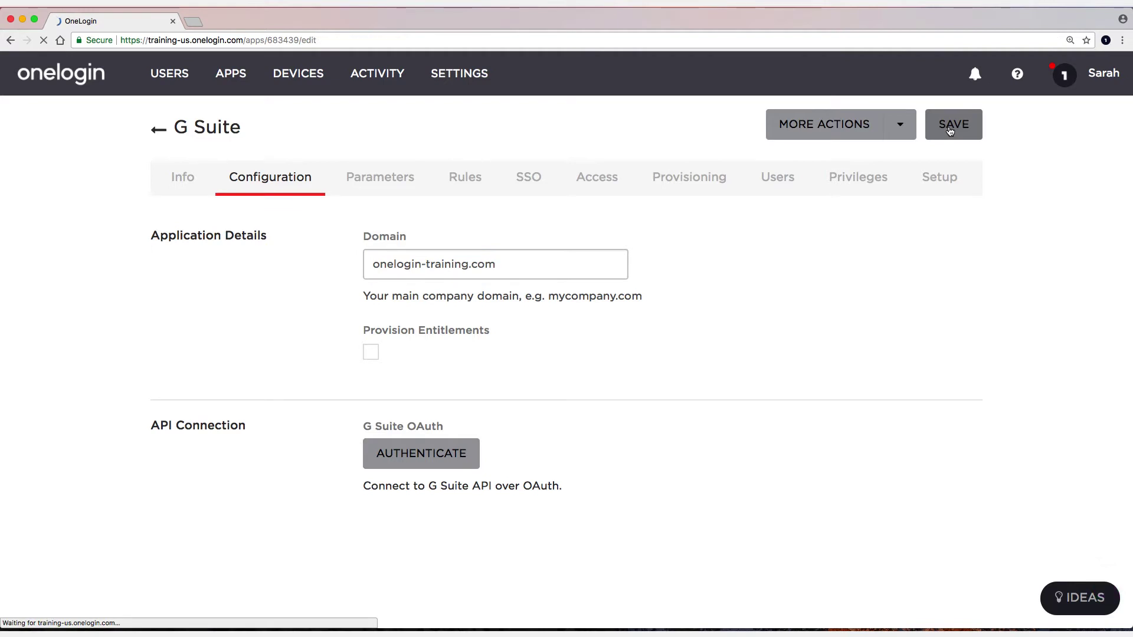
pyautogui.click(296, 189)
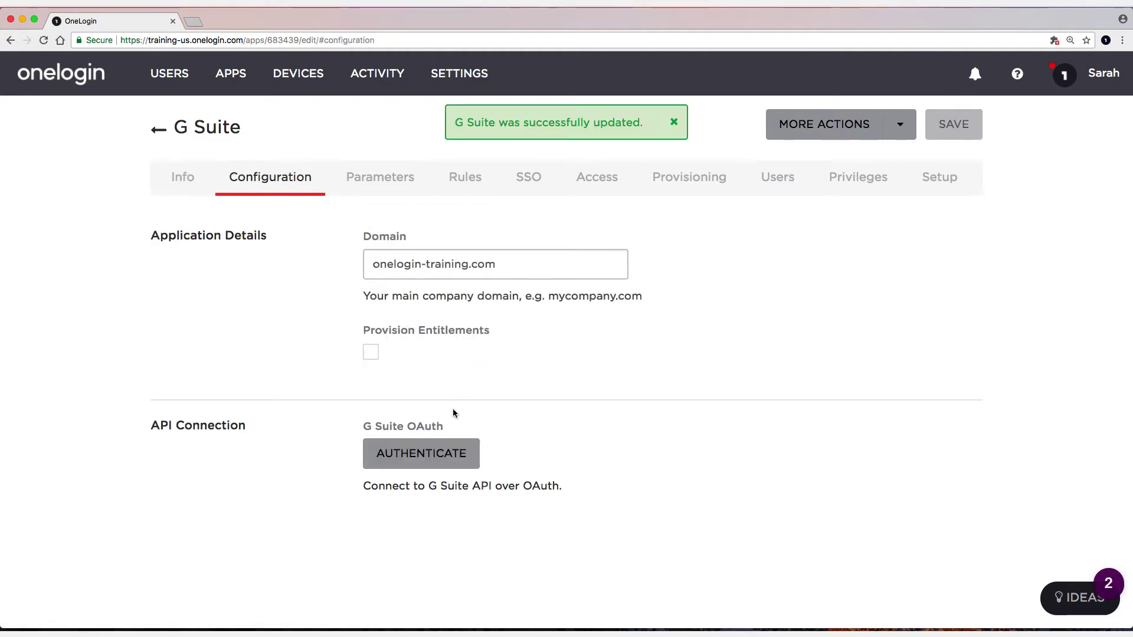
# Authenticate the API connection with the Google admin account and allow onelogin.com the requested domain permissions
pyautogui.click(429, 452)
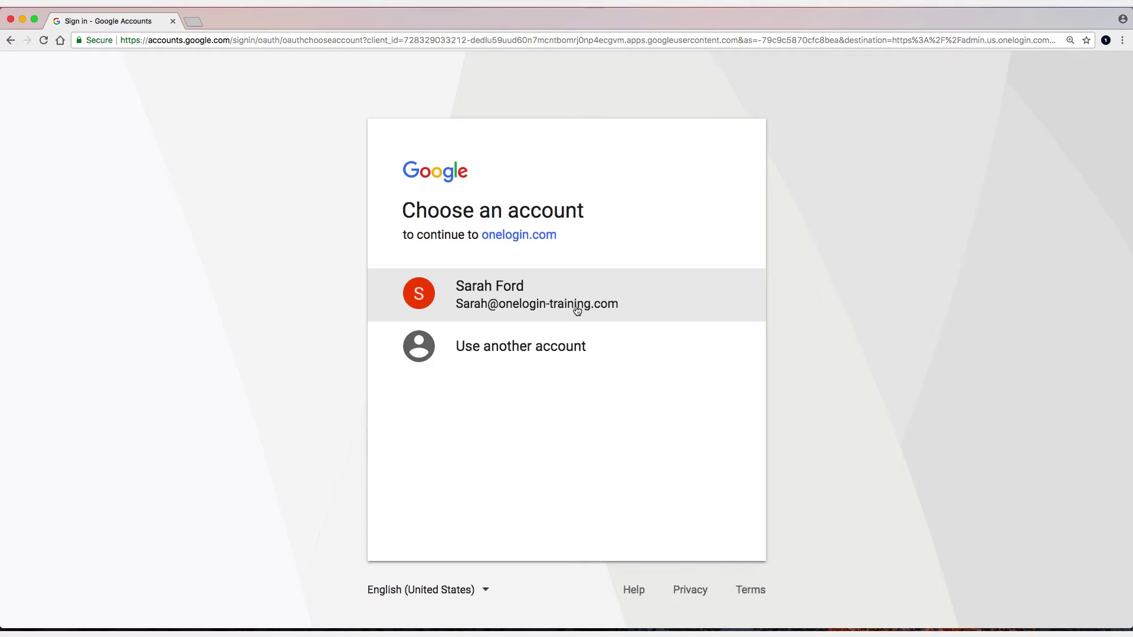
pyautogui.click(576, 309)
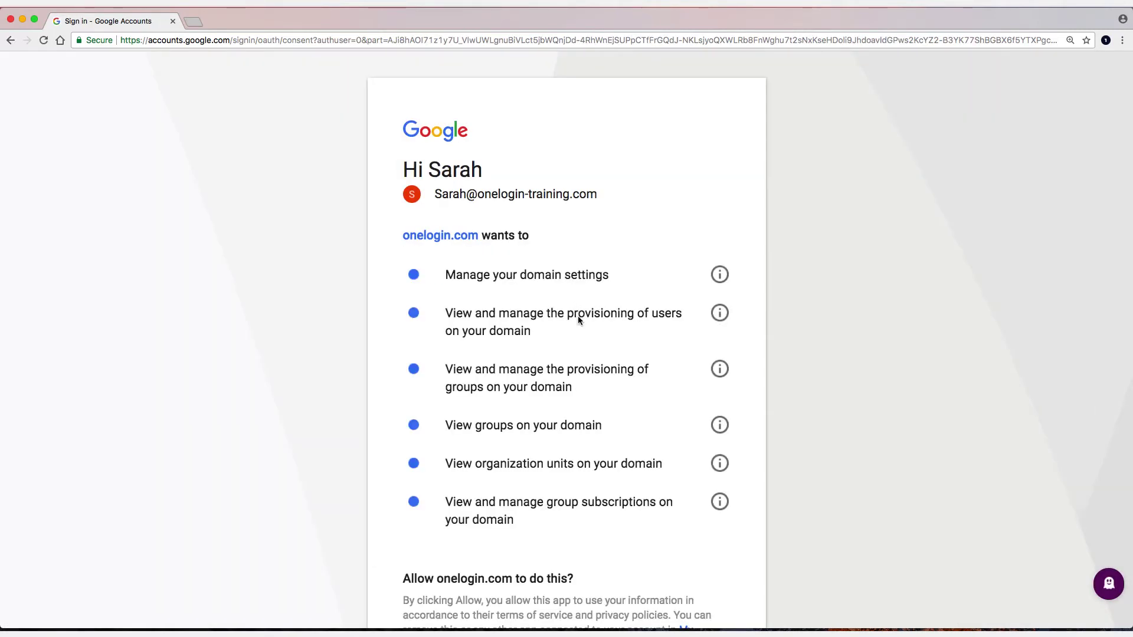
pyautogui.scroll(-5, 604, 402)
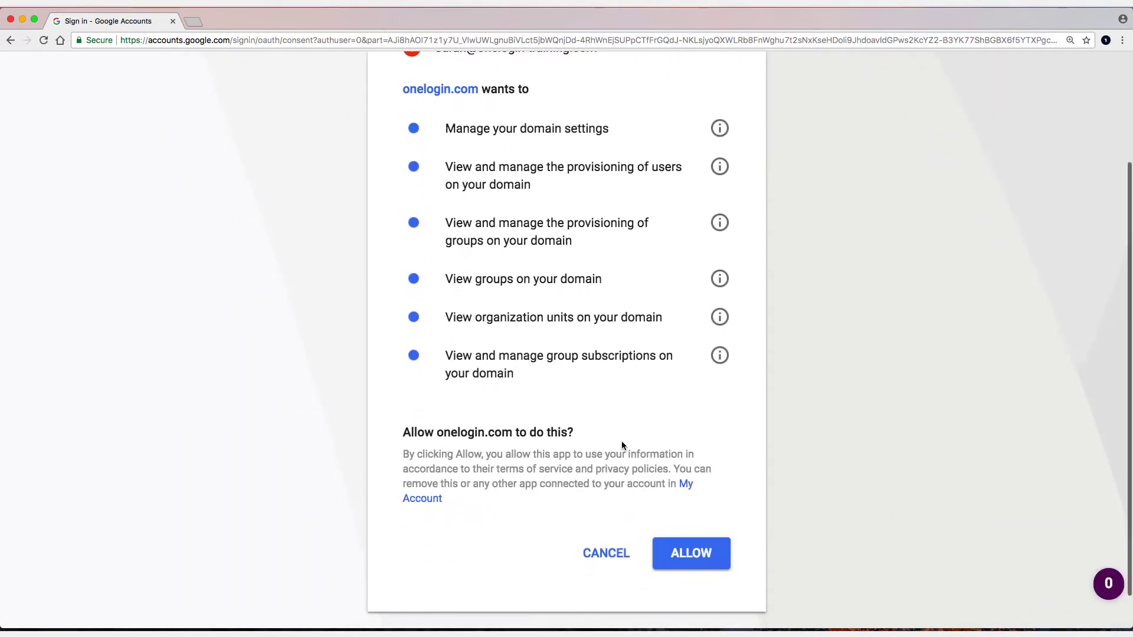
pyautogui.click(693, 553)
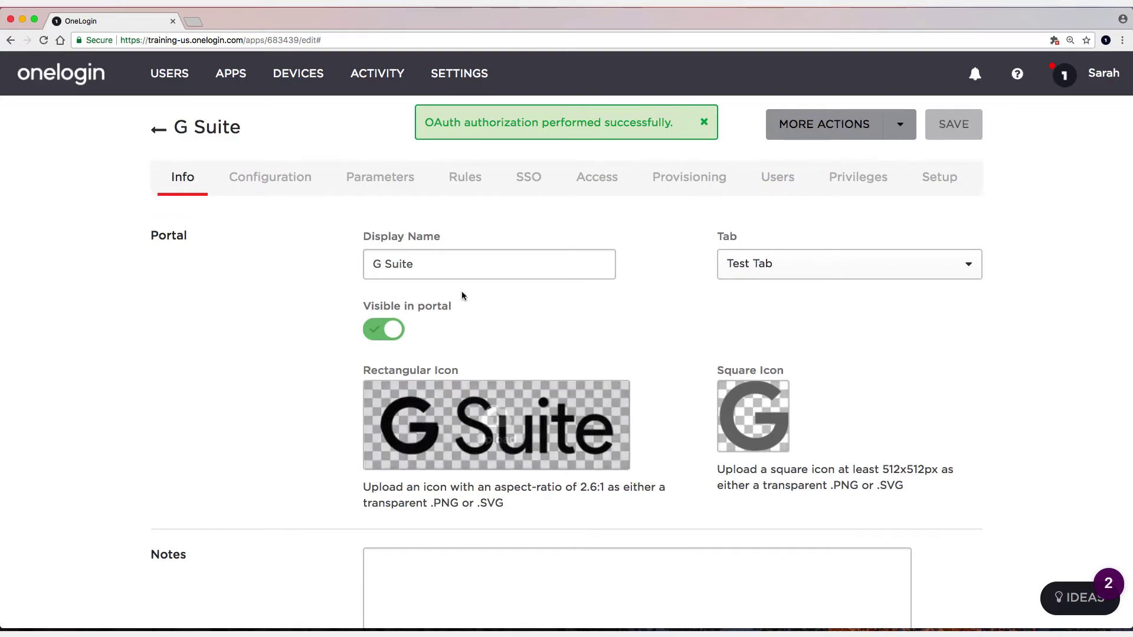
# Set the Email field's value to Email name part on the Parameters tab
pyautogui.click(384, 194)
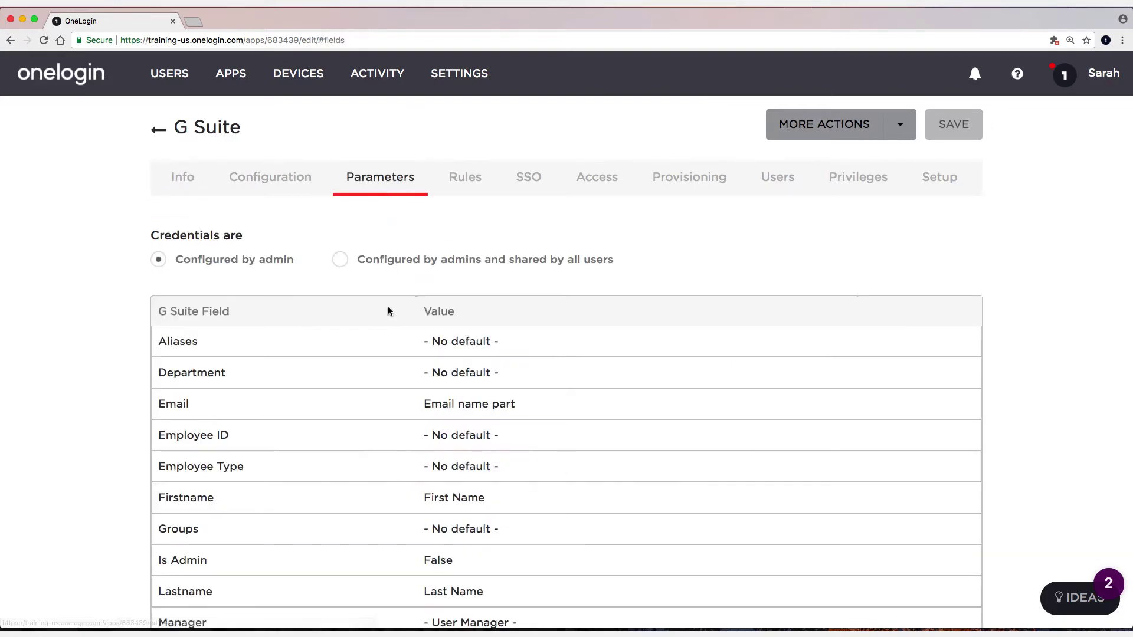
pyautogui.scroll(-1, 388, 311)
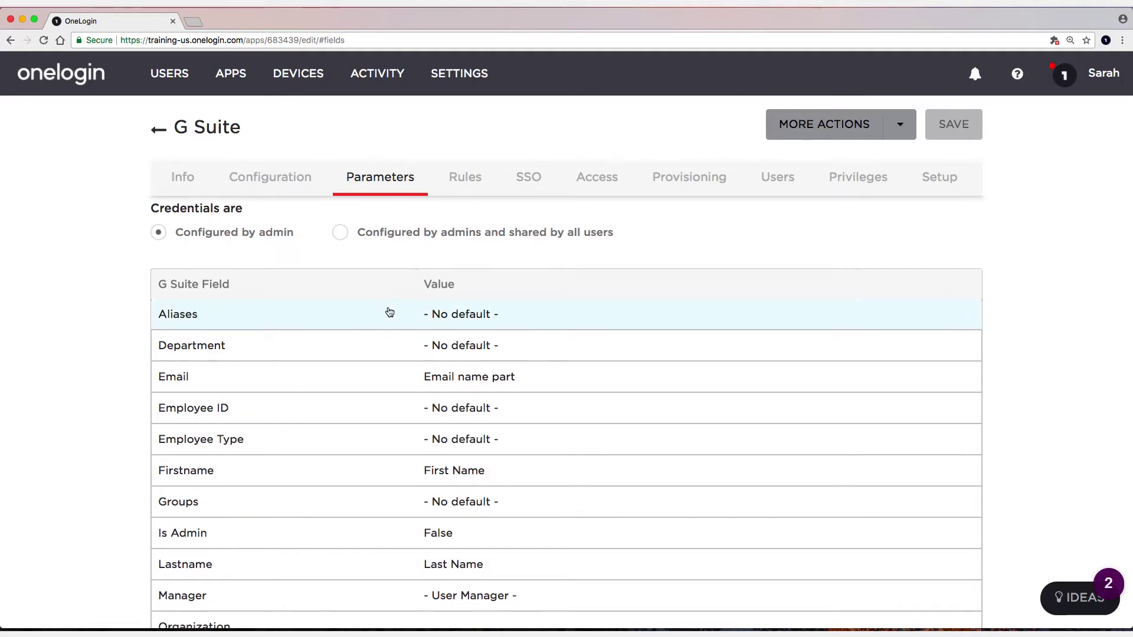
pyautogui.scroll(-1, 390, 312)
pyautogui.scroll(-1, 390, 316)
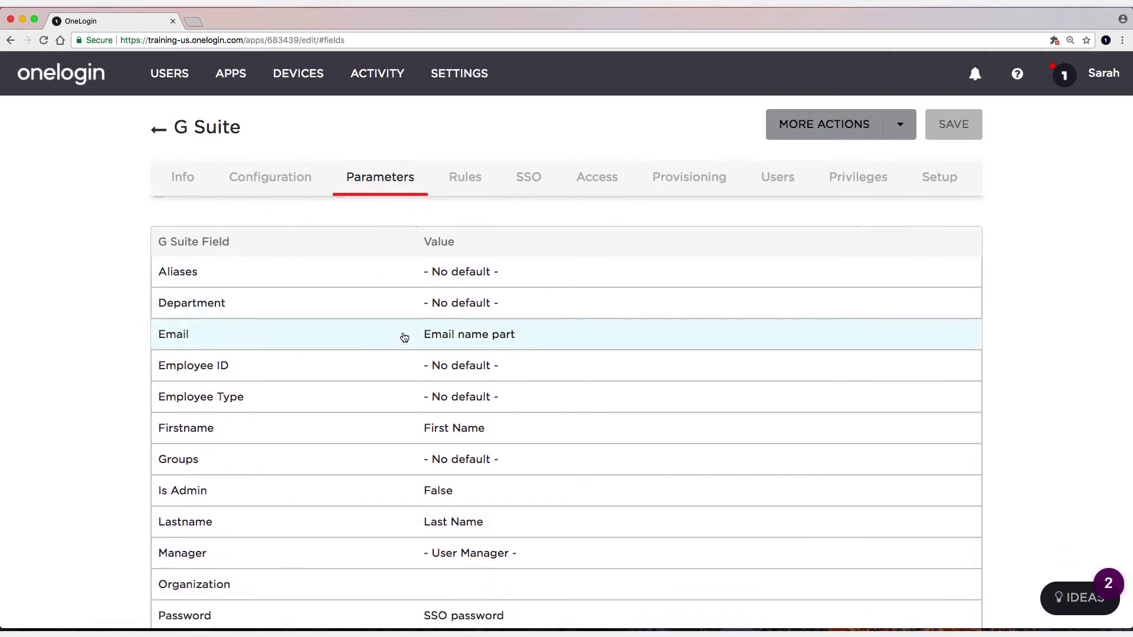
pyautogui.click(403, 332)
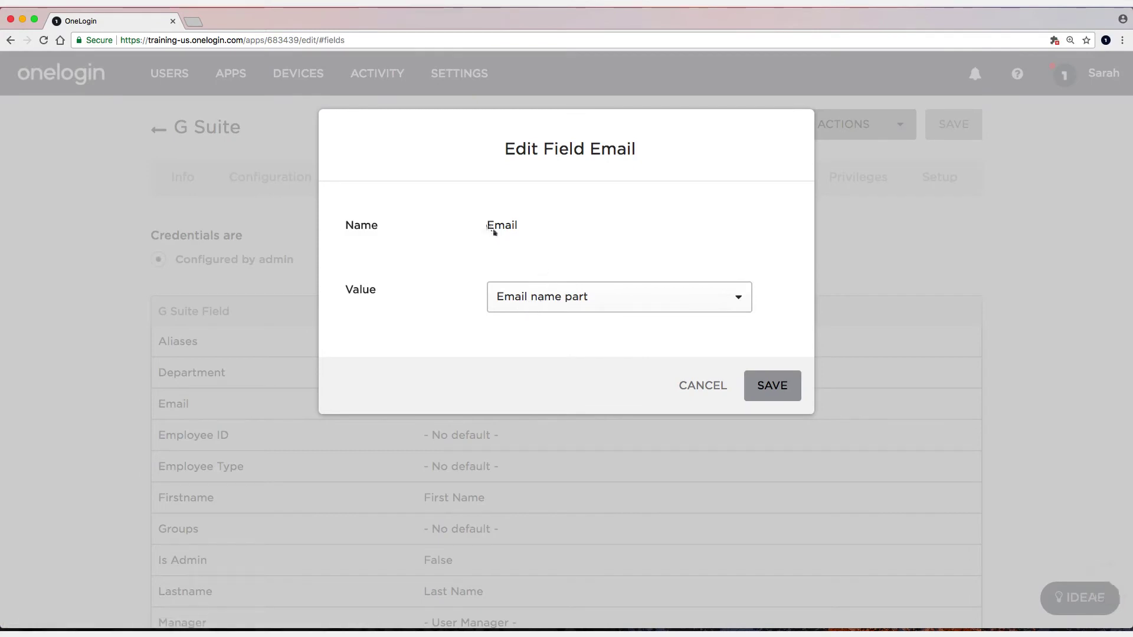
pyautogui.click(674, 297)
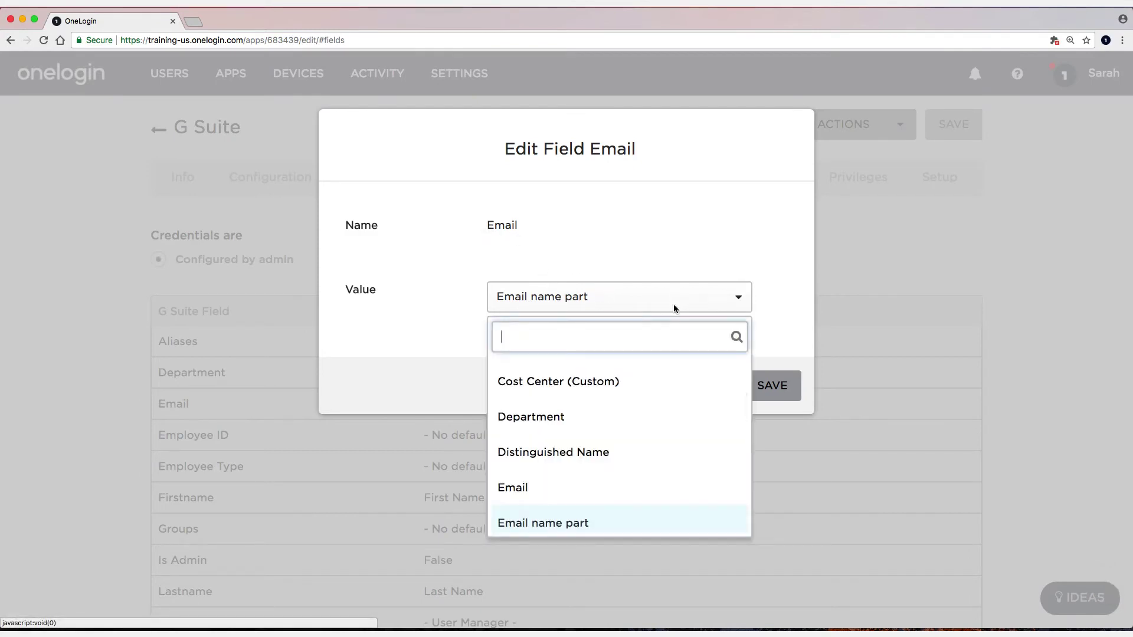
pyautogui.click(704, 292)
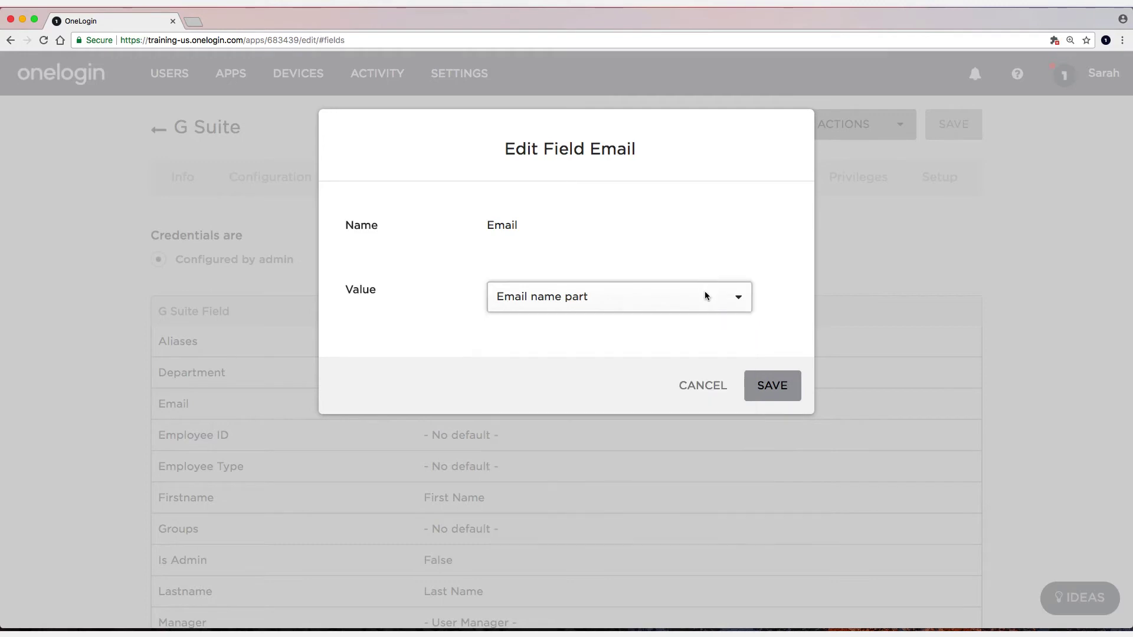
pyautogui.click(695, 390)
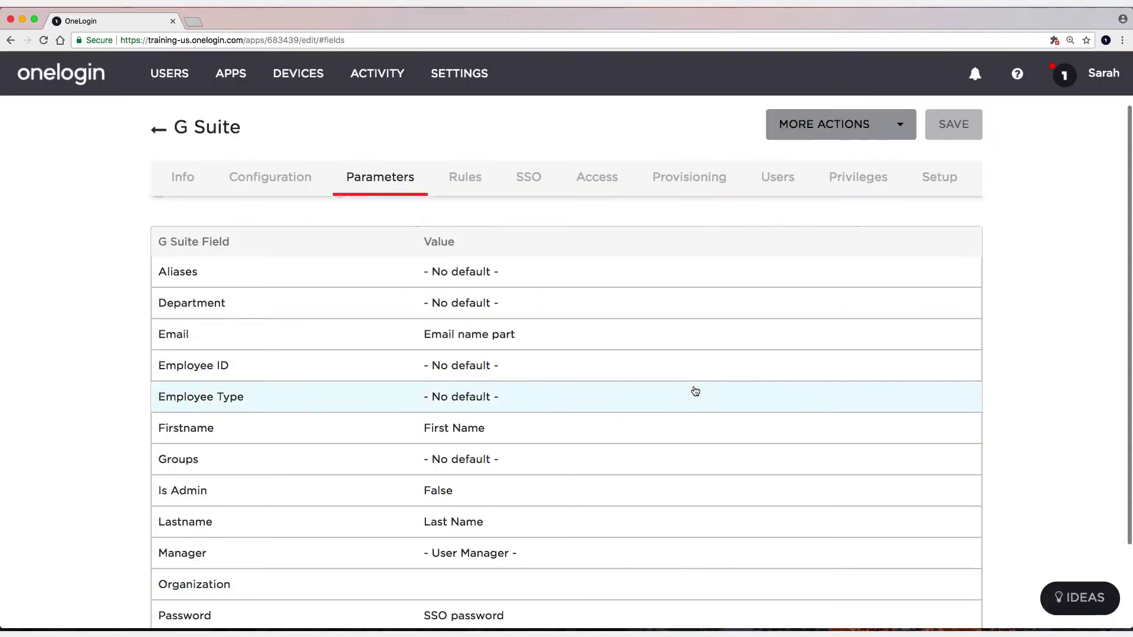
pyautogui.scroll(-3, 694, 392)
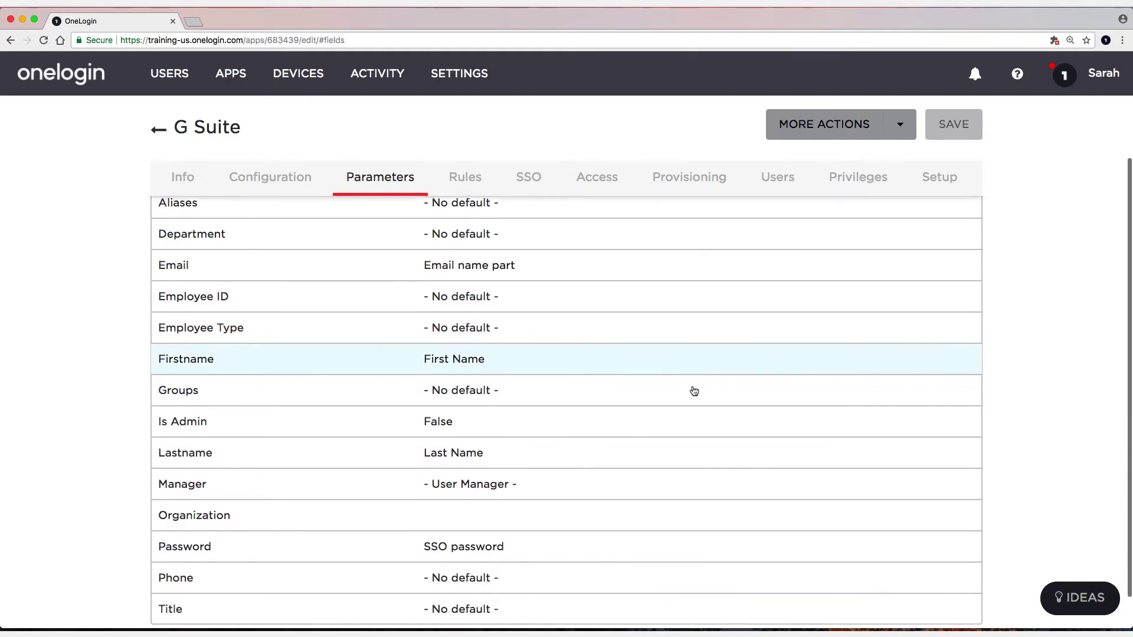
pyautogui.scroll(-1, 694, 391)
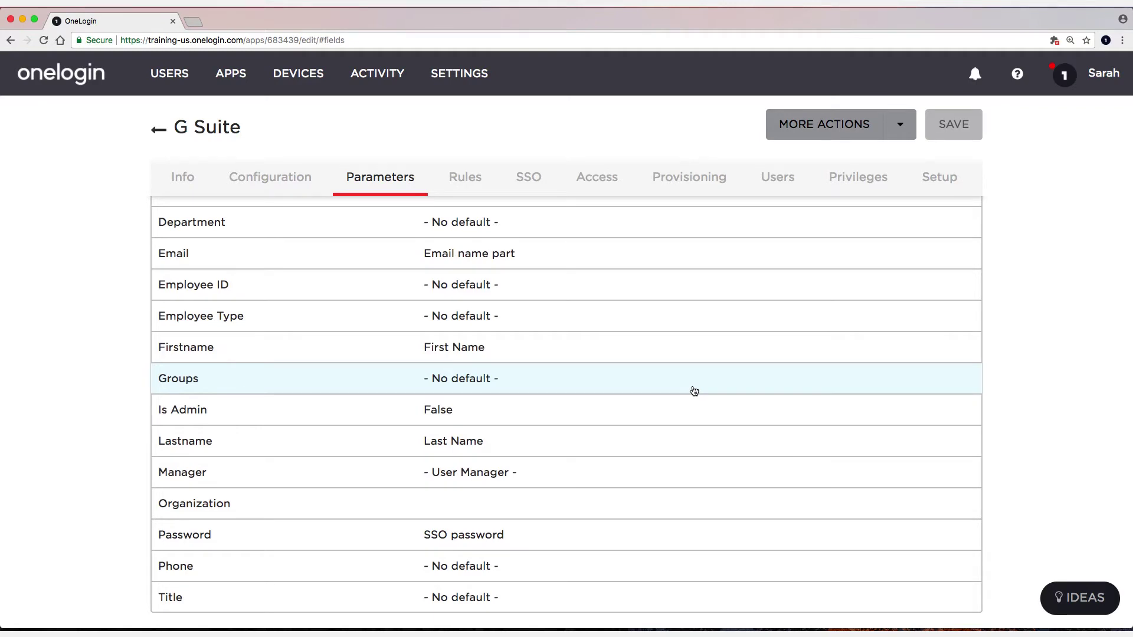
pyautogui.scroll(-1, 694, 391)
pyautogui.scroll(-1, 694, 391)
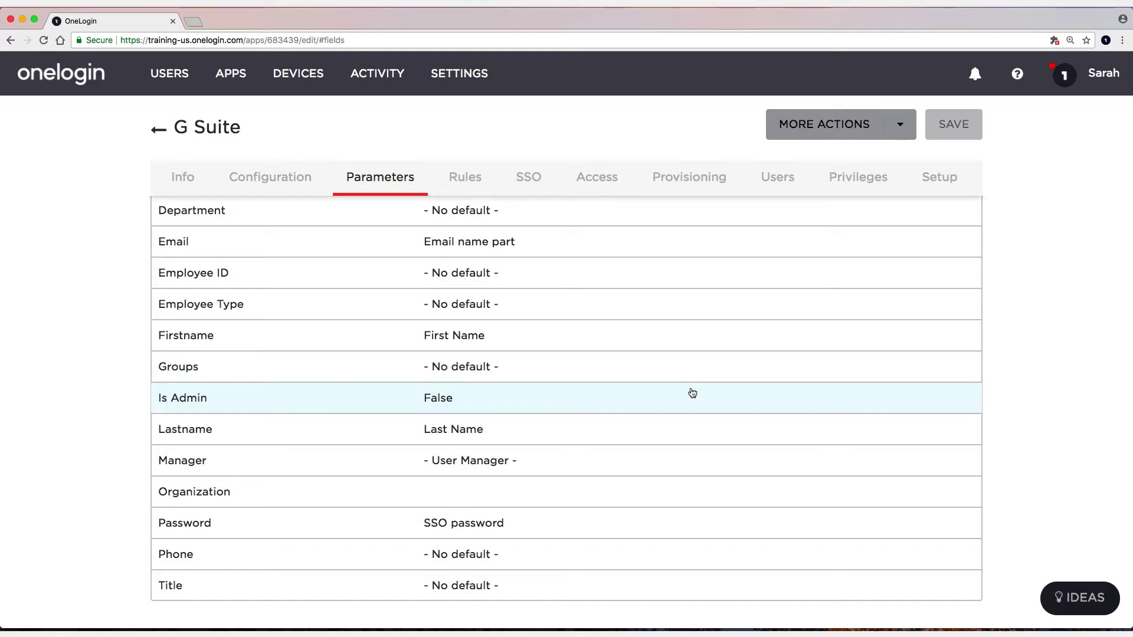
# Show the SSO tab's Automatic Configuration section, where automatic SAML configuration is off
pyautogui.click(527, 188)
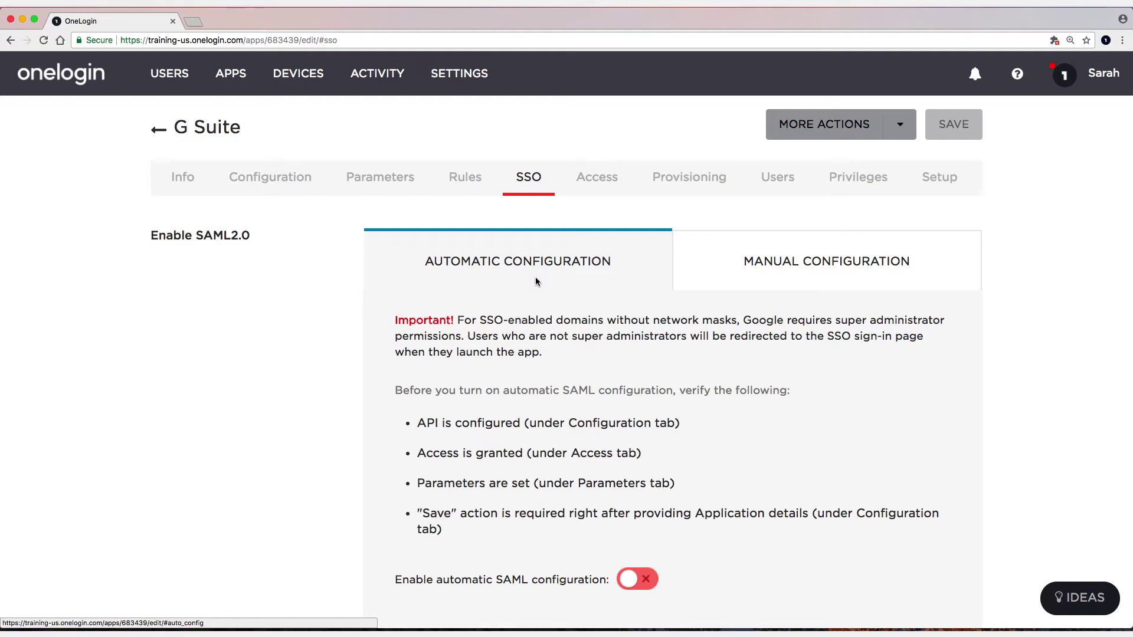
pyautogui.scroll(-1, 536, 281)
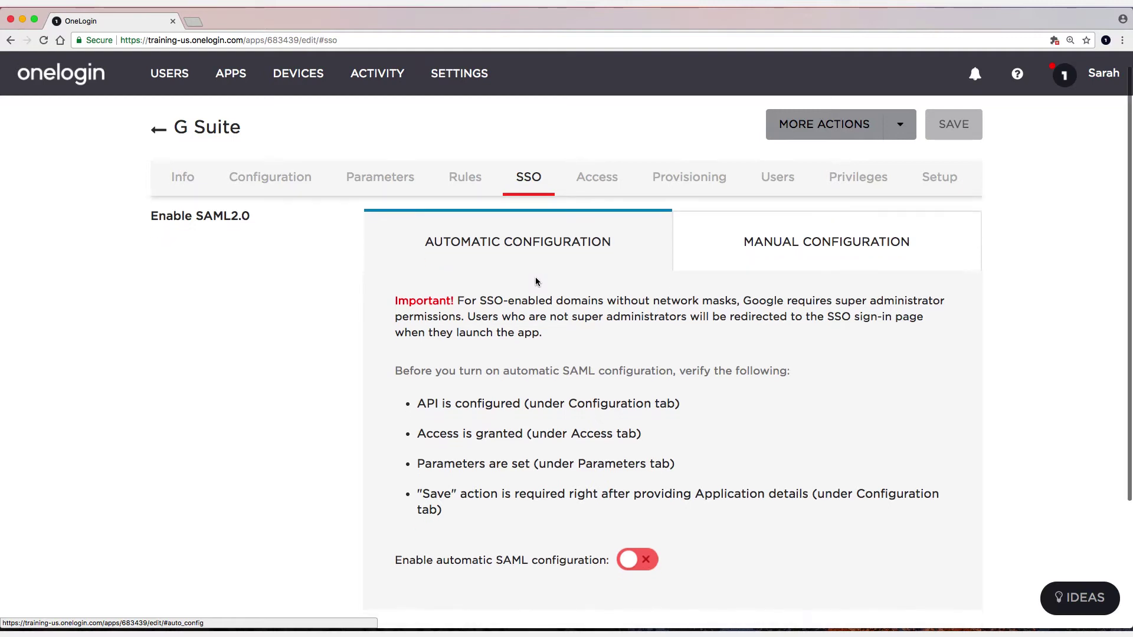
pyautogui.scroll(-1, 536, 282)
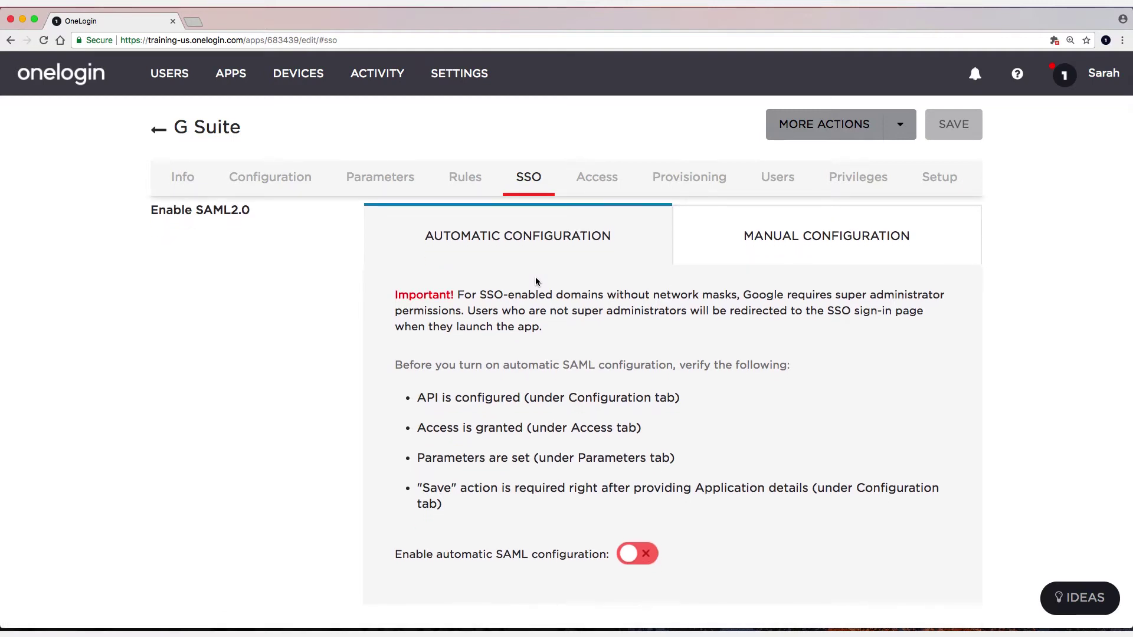
# Switch on Enable automatic SAML configuration and confirm the one-click setup prompts
pyautogui.click(630, 556)
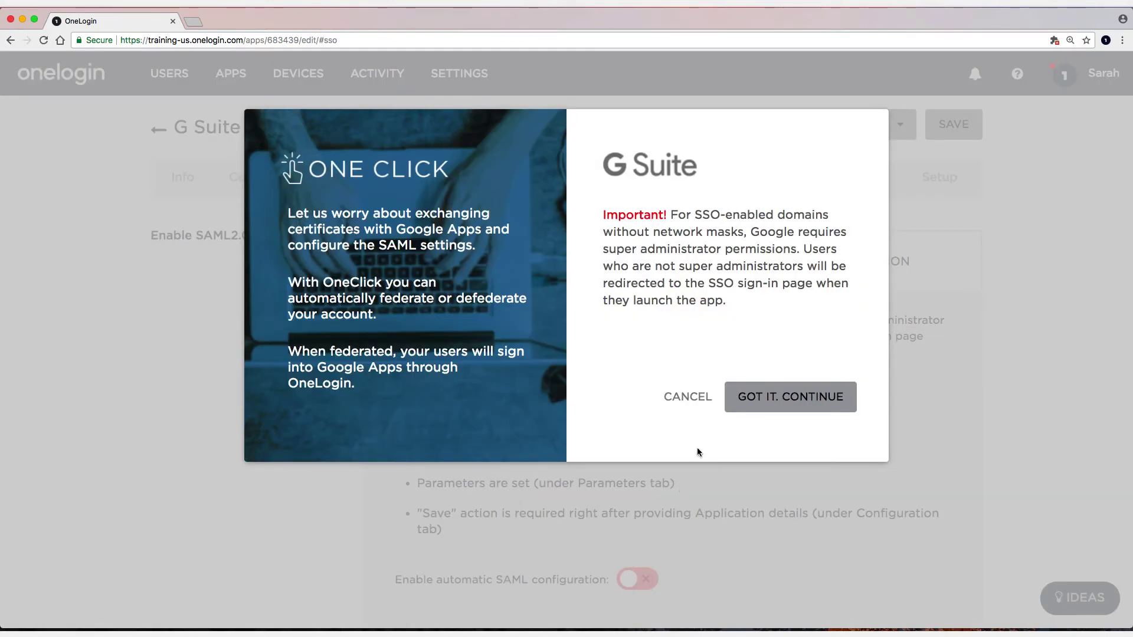
pyautogui.click(756, 394)
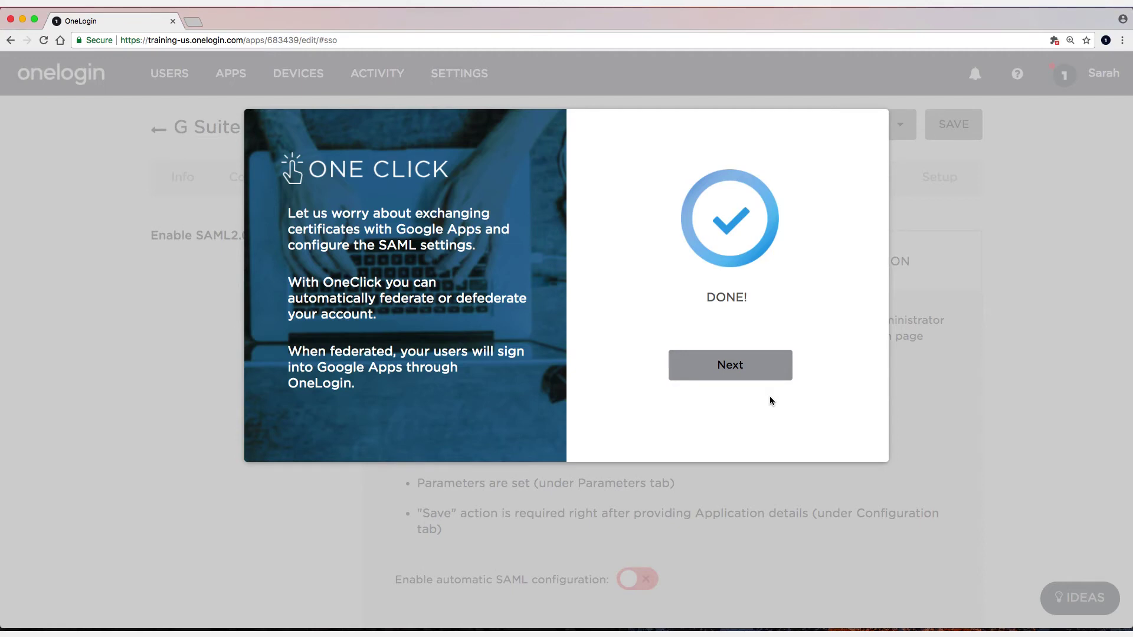
pyautogui.click(749, 369)
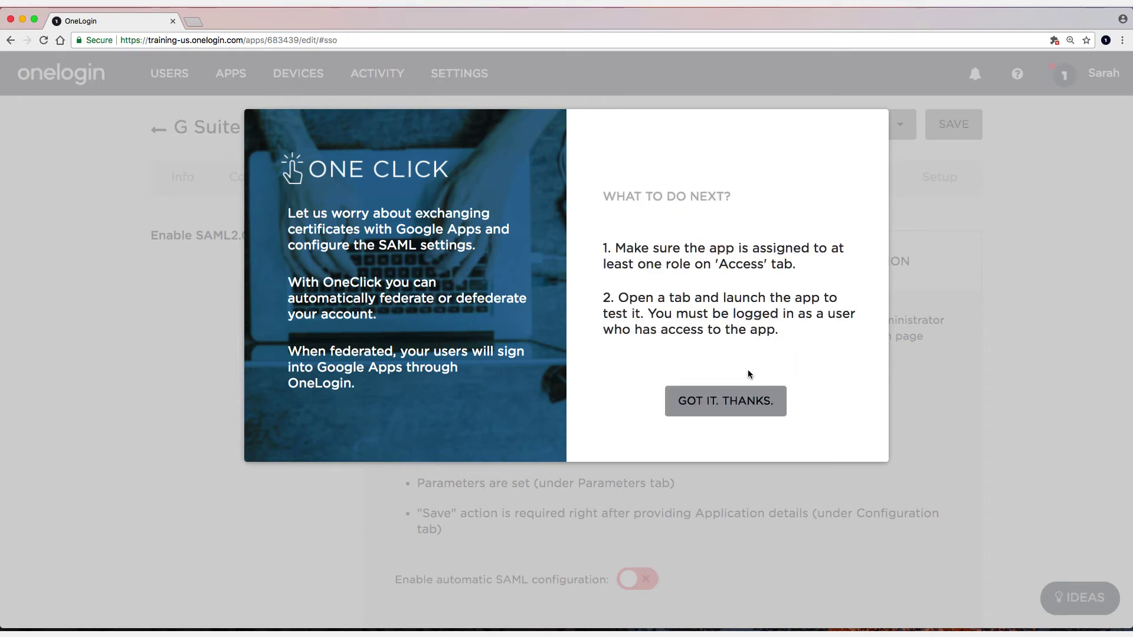
pyautogui.click(745, 404)
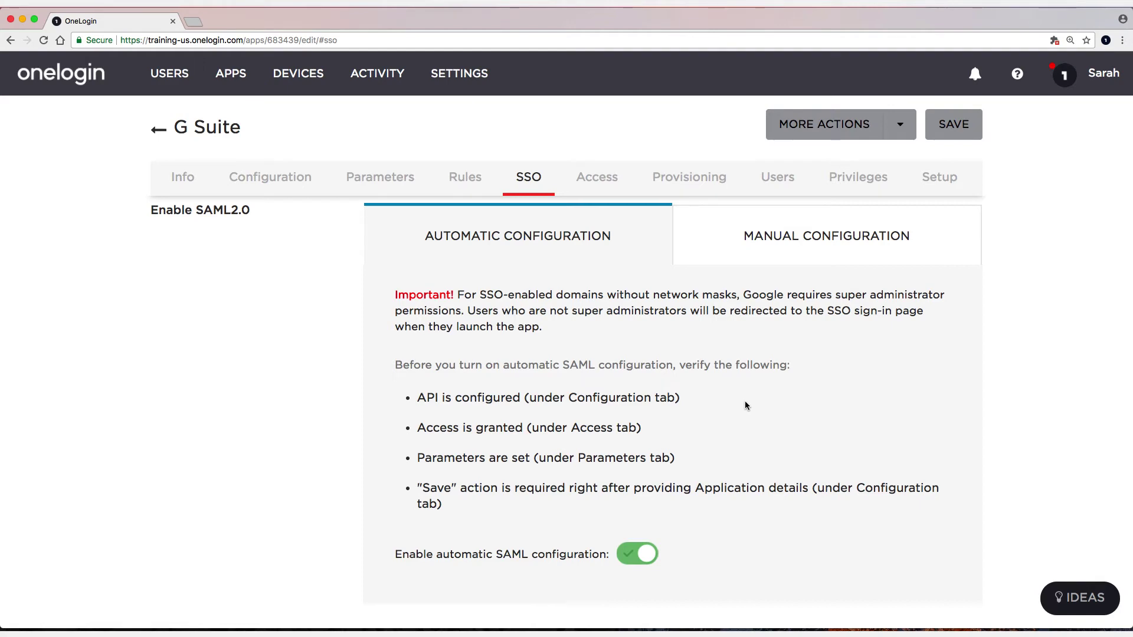
# Select the Test Role tile under Access roles and save the G Suite app
pyautogui.click(593, 186)
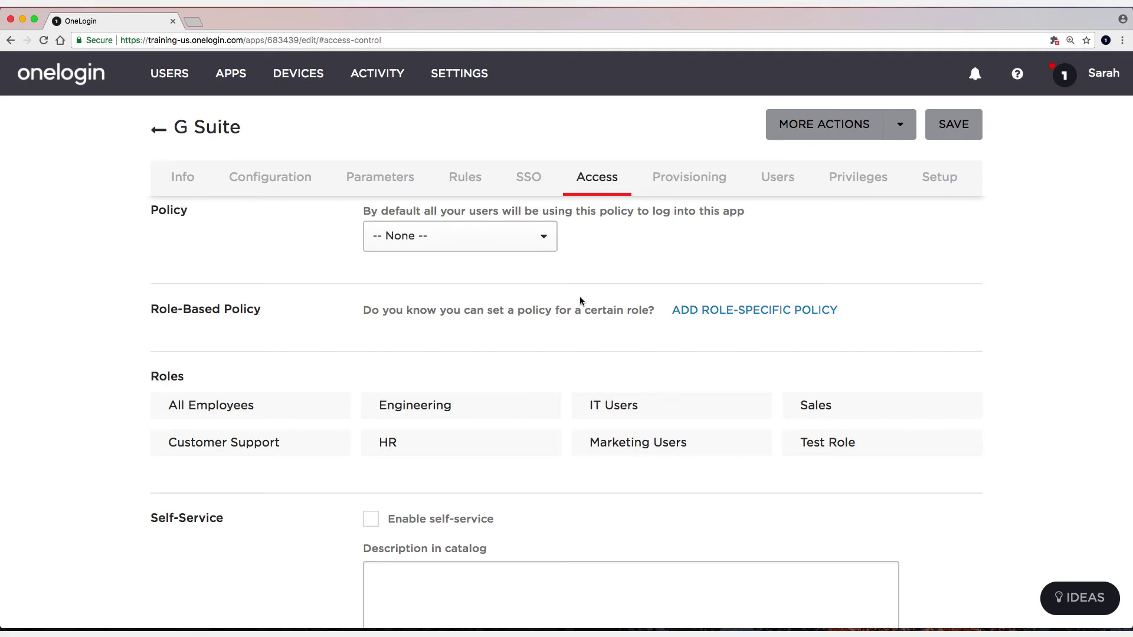
pyautogui.click(818, 445)
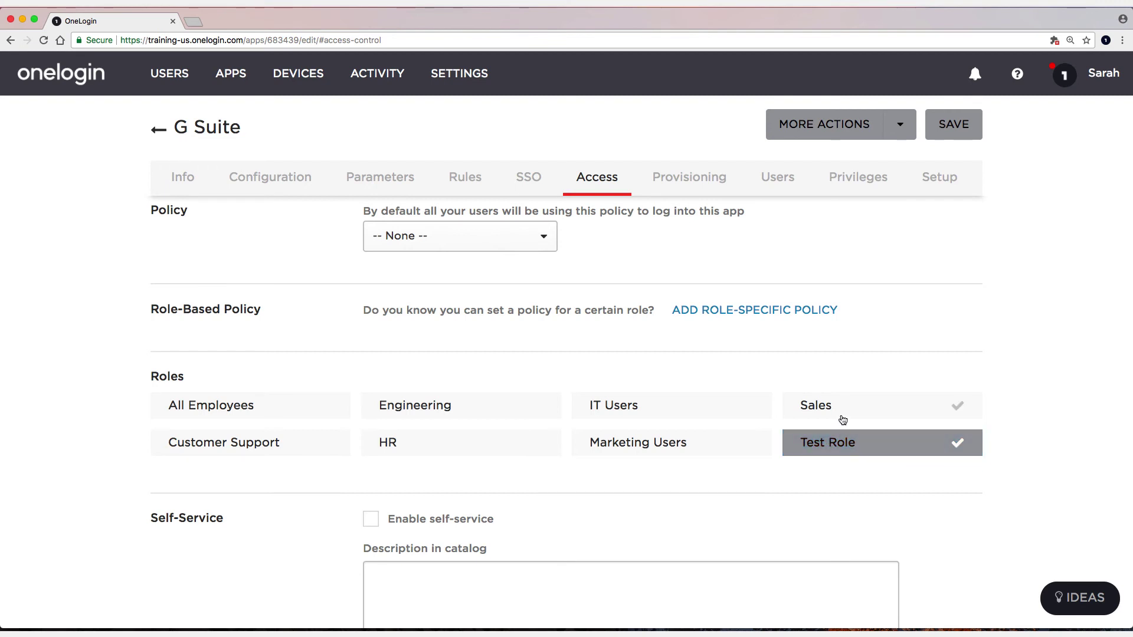
pyautogui.click(943, 131)
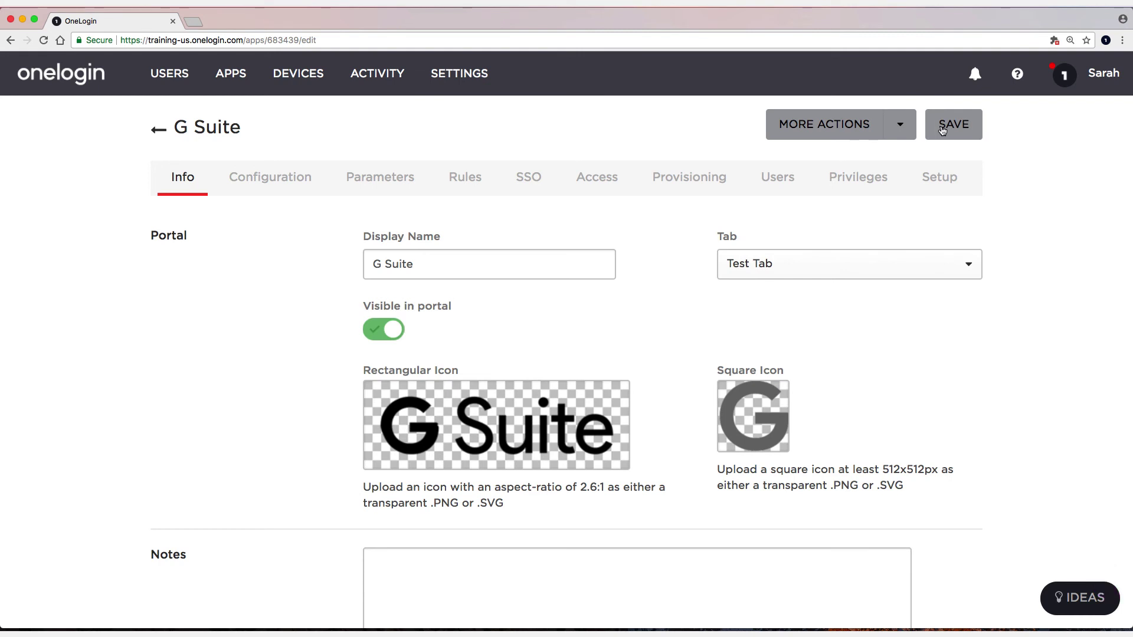
# Tick 'Allow assumed users to sign into this app' under Assumed Sign-In on the SSO tab
pyautogui.click(528, 179)
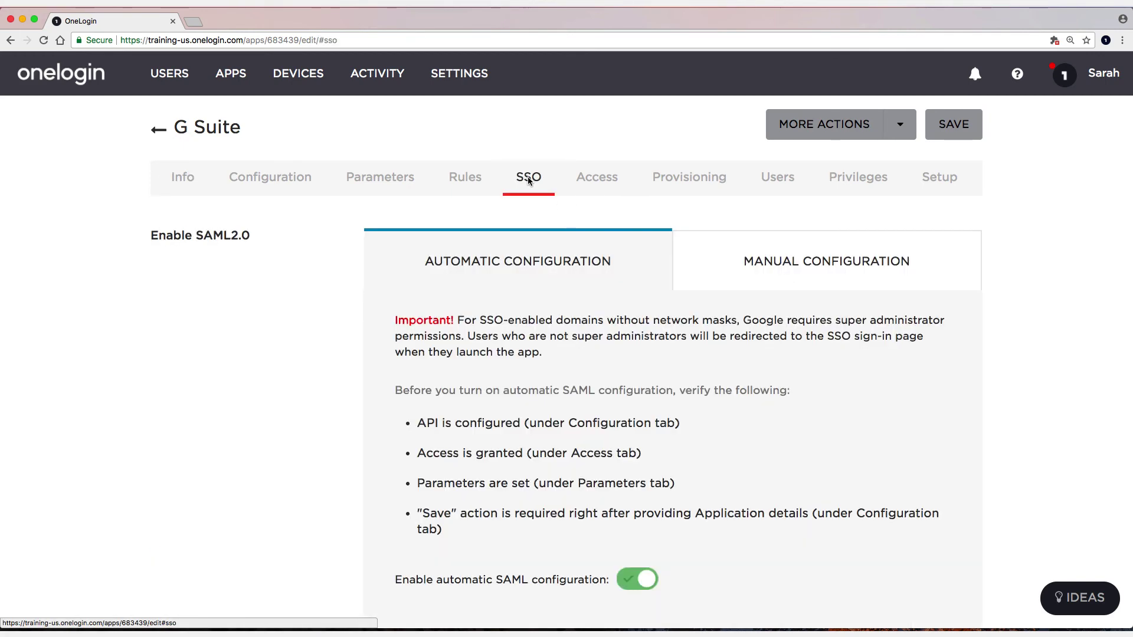
pyautogui.scroll(-5, 622, 463)
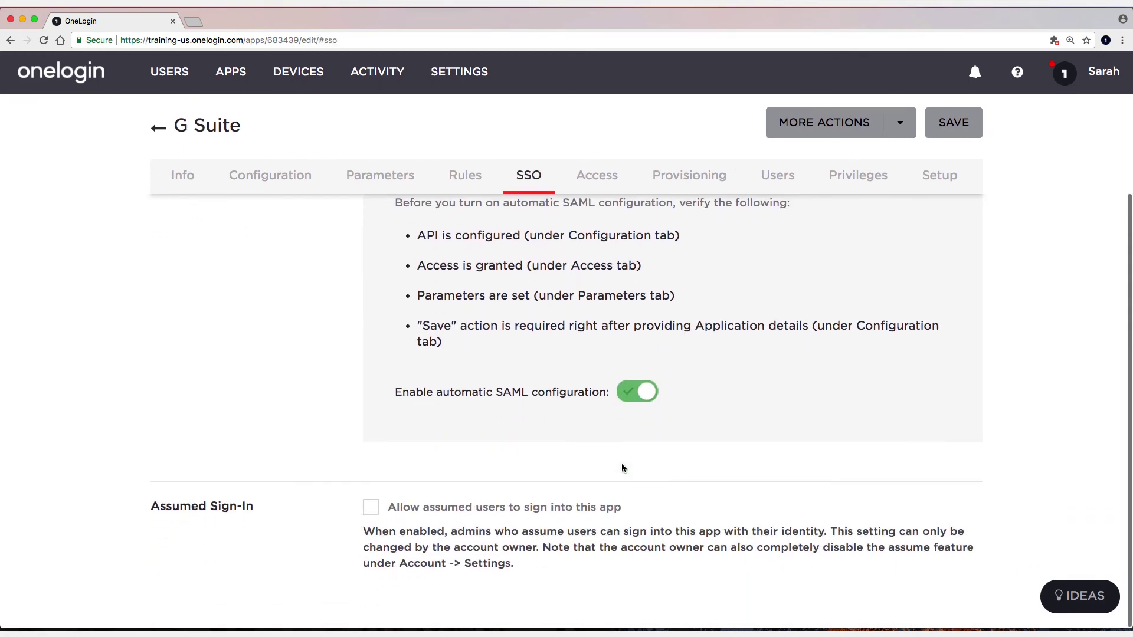
pyautogui.click(428, 511)
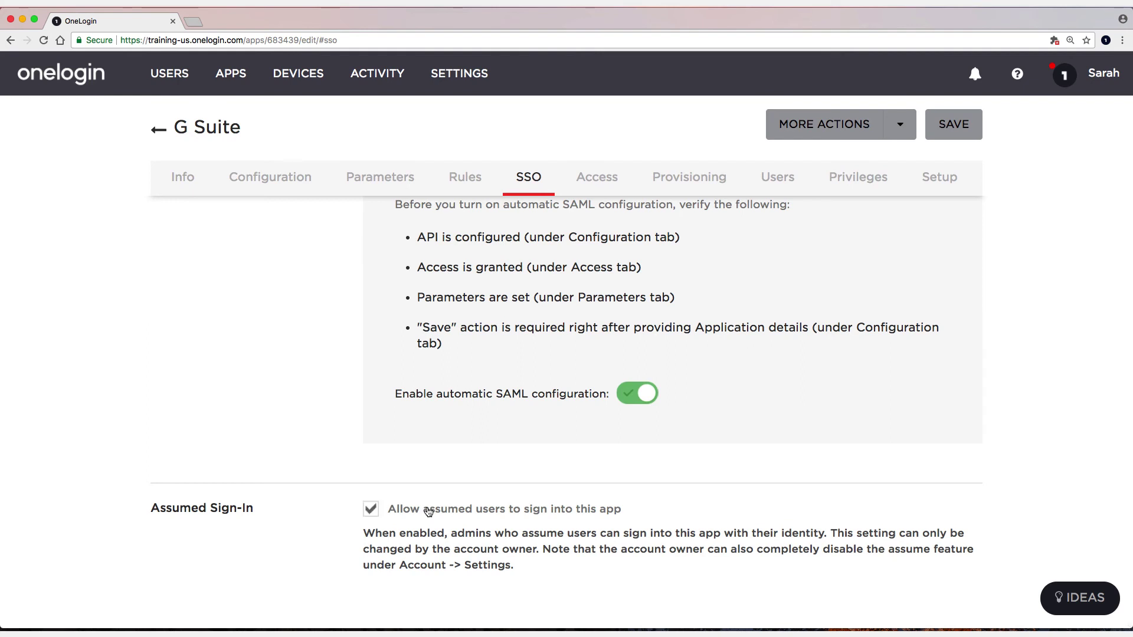